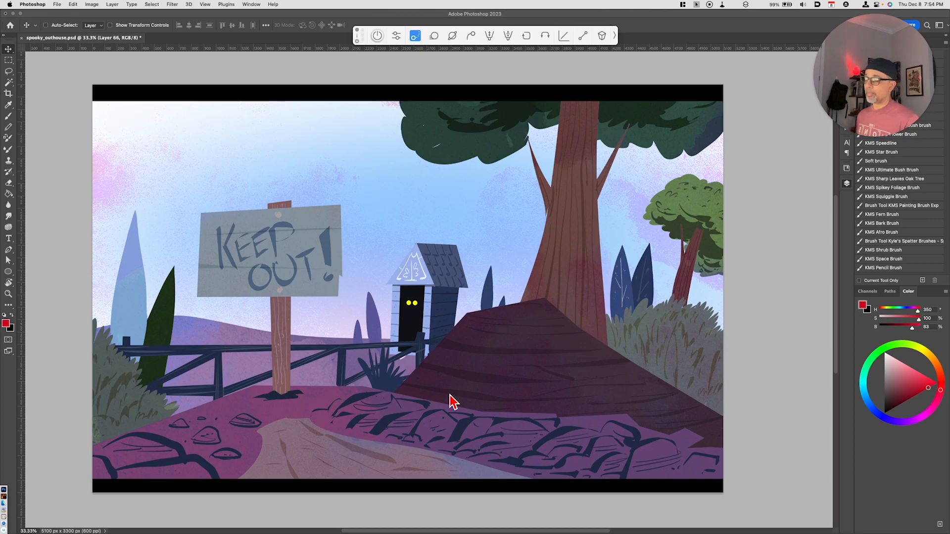
Step: Show the layer list and add a new empty layer in Group 1 above Layer 65
left_click(847, 188)
left_click_drag(799, 232, 801, 252)
key("alt+shift+super+n")
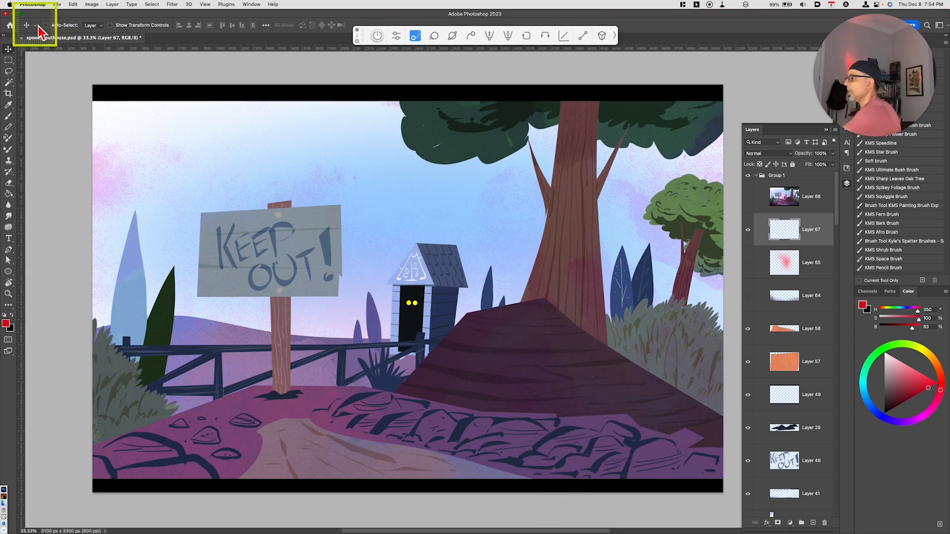
Step: Choose the Soft Round Pressure Opacity brush and set its size to 909 px
key("b")
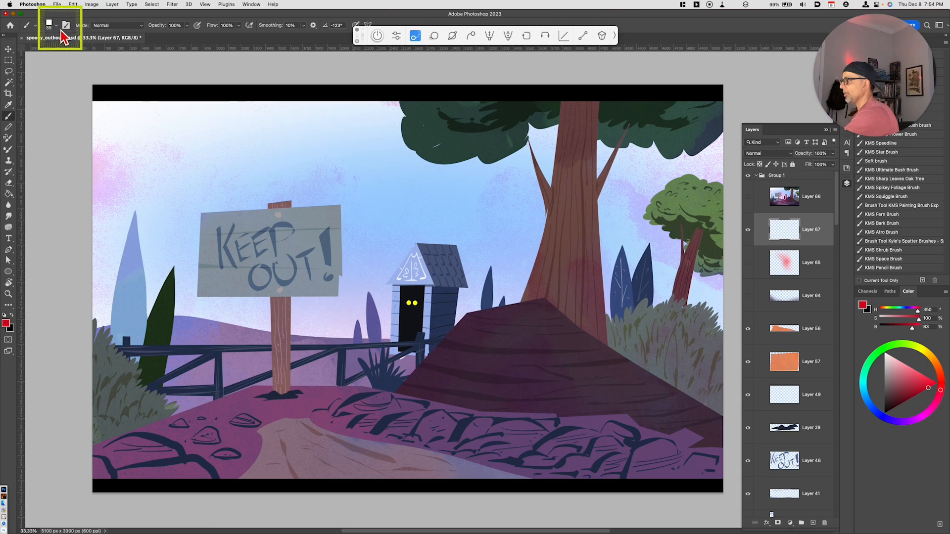
left_click(54, 24)
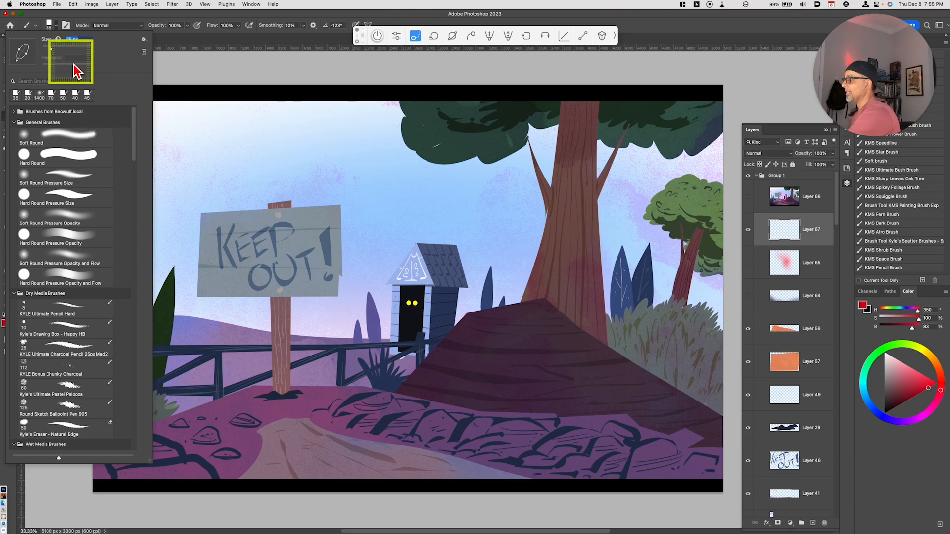
left_click(74, 218)
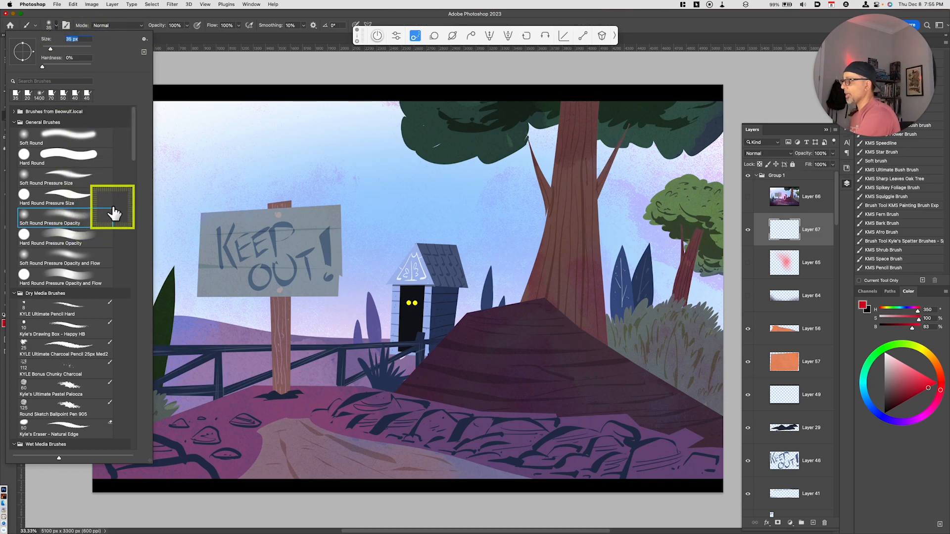
left_click(86, 50)
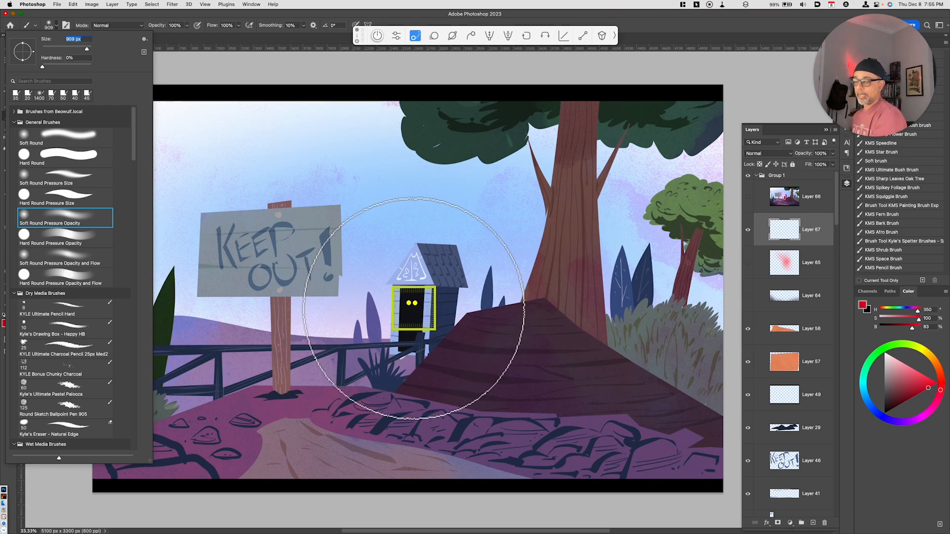
Step: Set the new empty layer's blending mode to Screen
left_click(807, 234)
left_click(772, 157)
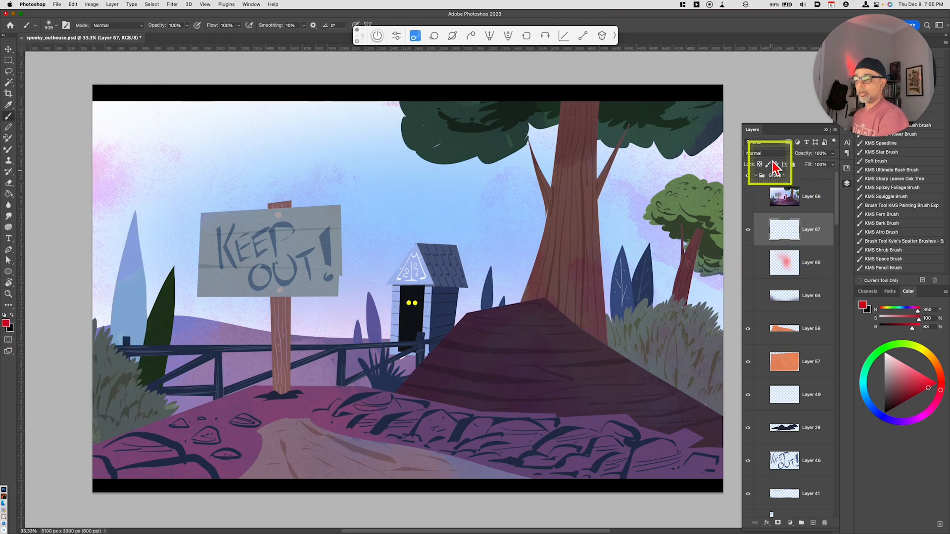
left_click(765, 225)
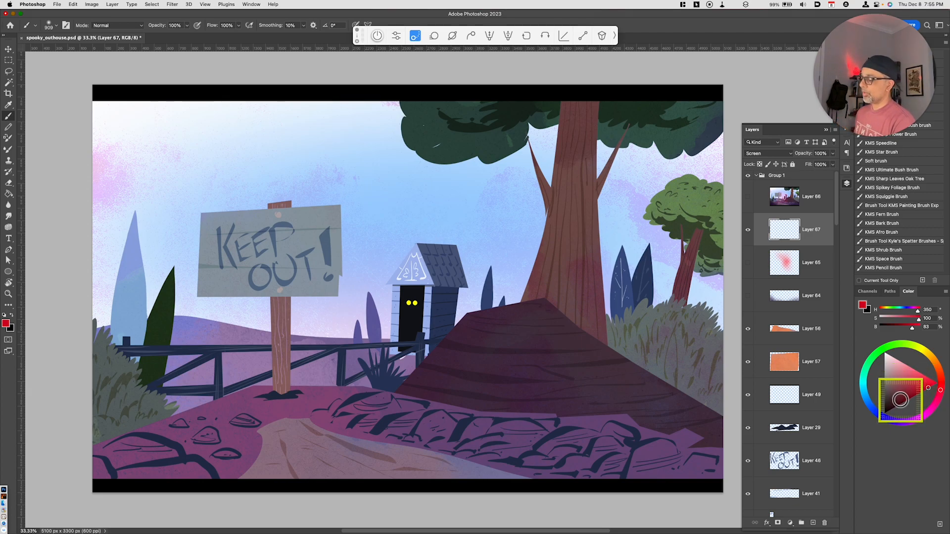
Step: Paint soft red glows (H 350, S 90, B 86) over the outhouse doorway and the large tree's foliage, toggling the layer's visibility to compare
left_click_drag(905, 394, 919, 381)
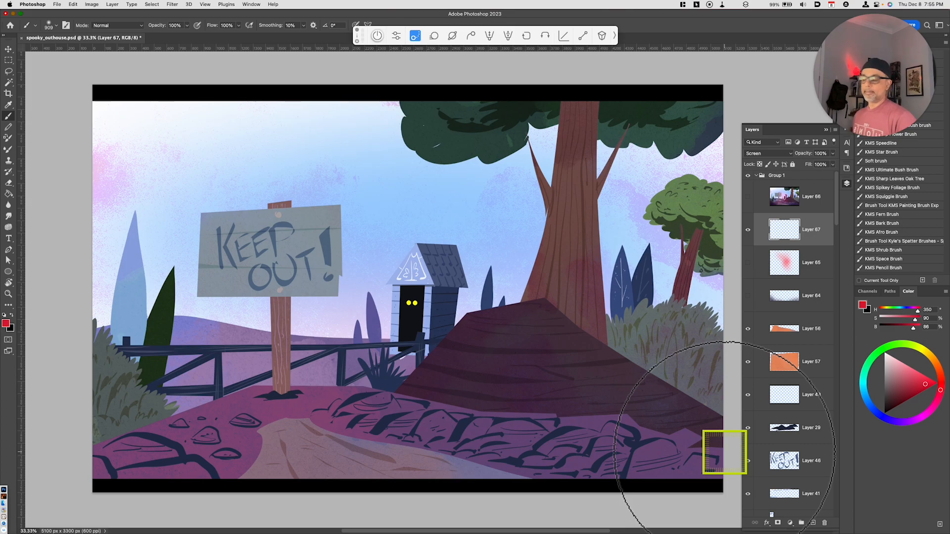
mouse_move(397, 259)
left_mouse_down()
mouse_move(403, 240)
mouse_move(388, 270)
mouse_move(391, 258)
left_mouse_up()
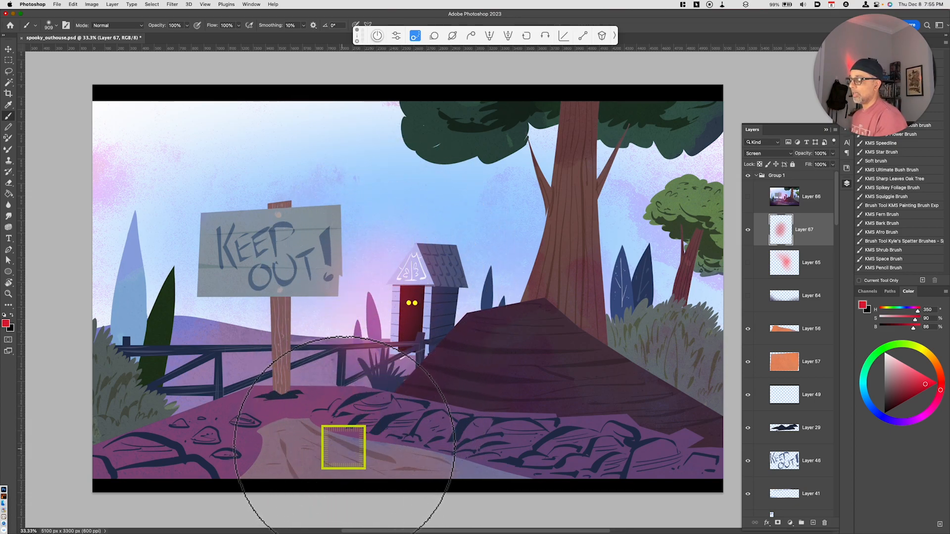
left_click(748, 231)
left_click(749, 233)
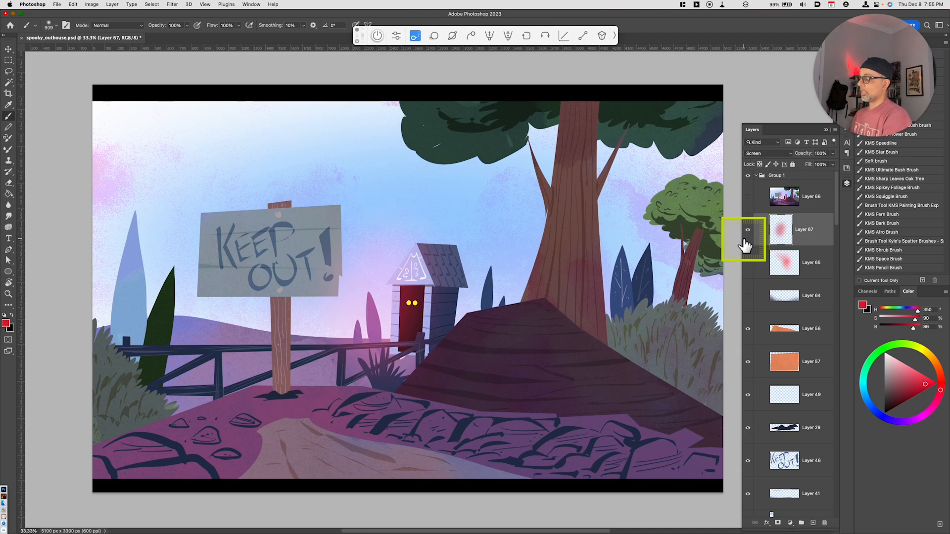
mouse_move(395, 122)
left_mouse_down()
mouse_move(473, 197)
mouse_move(515, 188)
mouse_move(390, 151)
left_mouse_up()
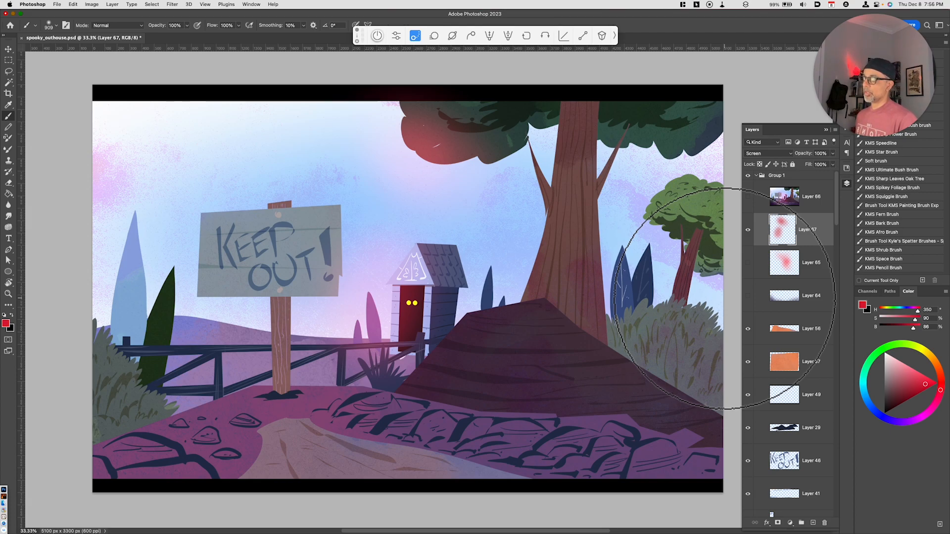
Step: Add another empty layer above the red glow layer and set its blending mode to Multiply
key("alt+shift+super+n")
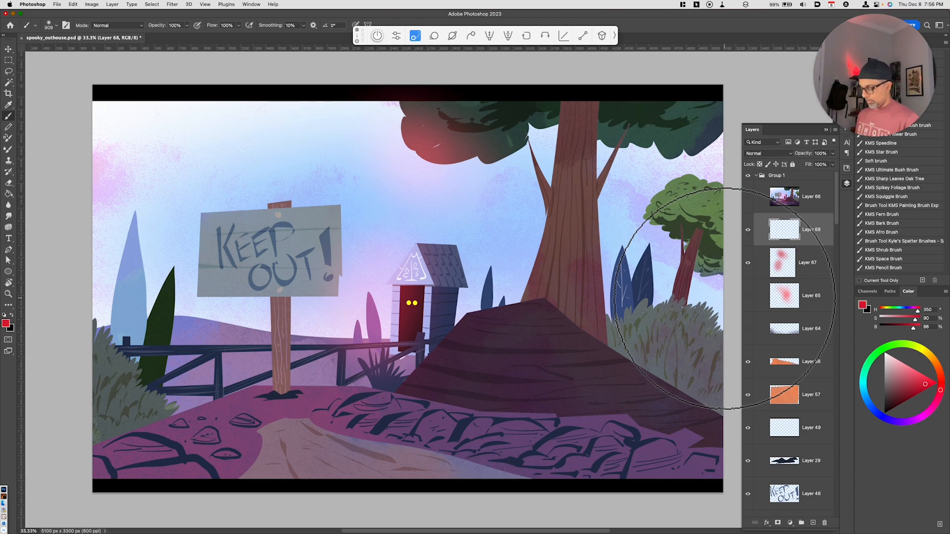
key("super+minus")
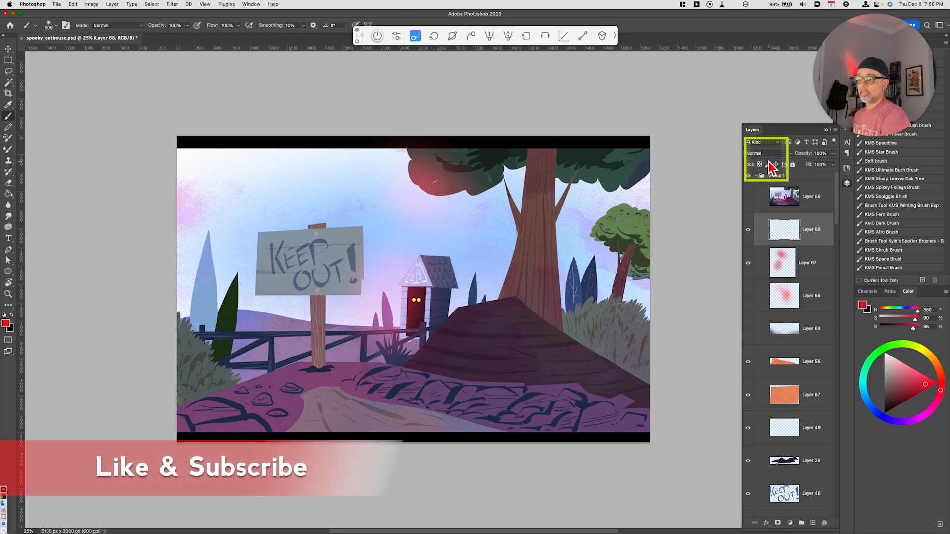
left_click(759, 154)
left_click(759, 184)
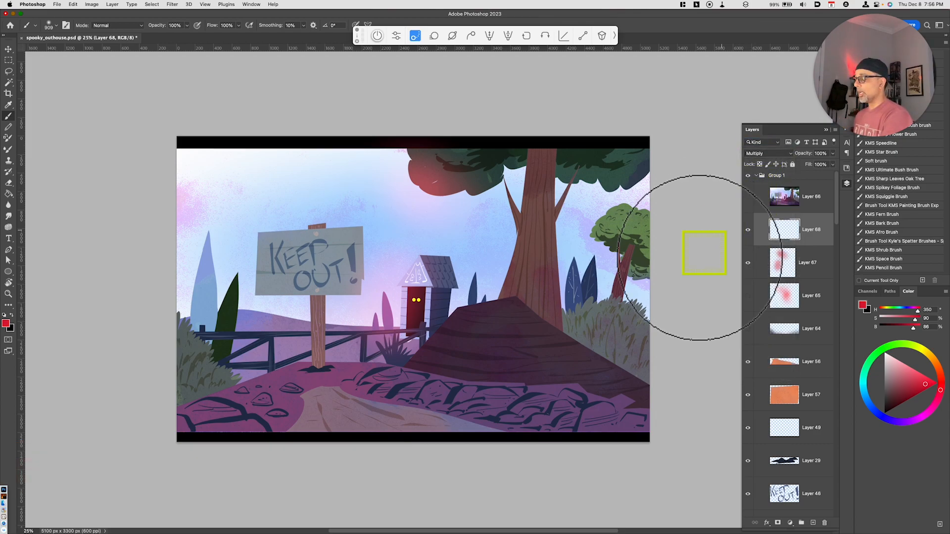
Step: Shade the scene's foreground and lower corners with soft purple strokes (H 266, S 76, B 62) and compare with the layer hidden
left_click(899, 421)
left_click(911, 399)
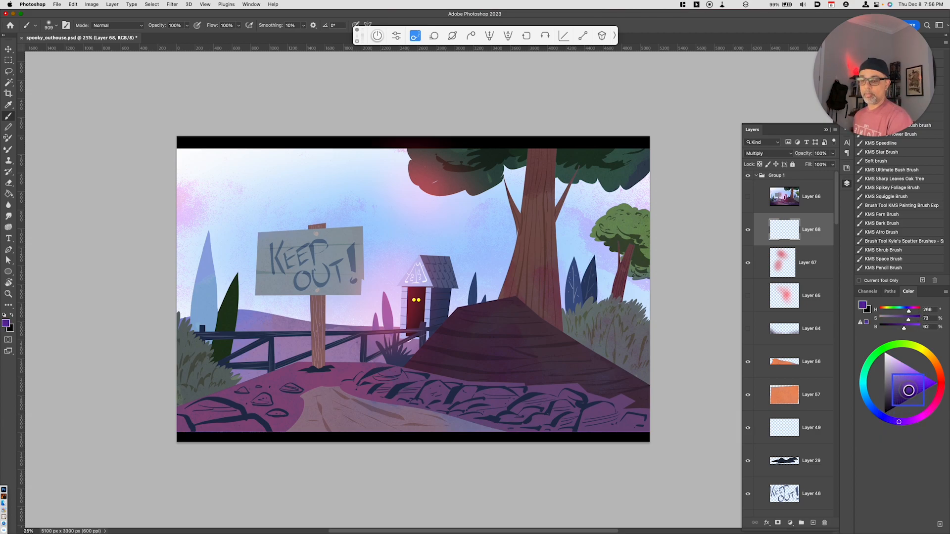
left_click_drag(909, 392, 909, 389)
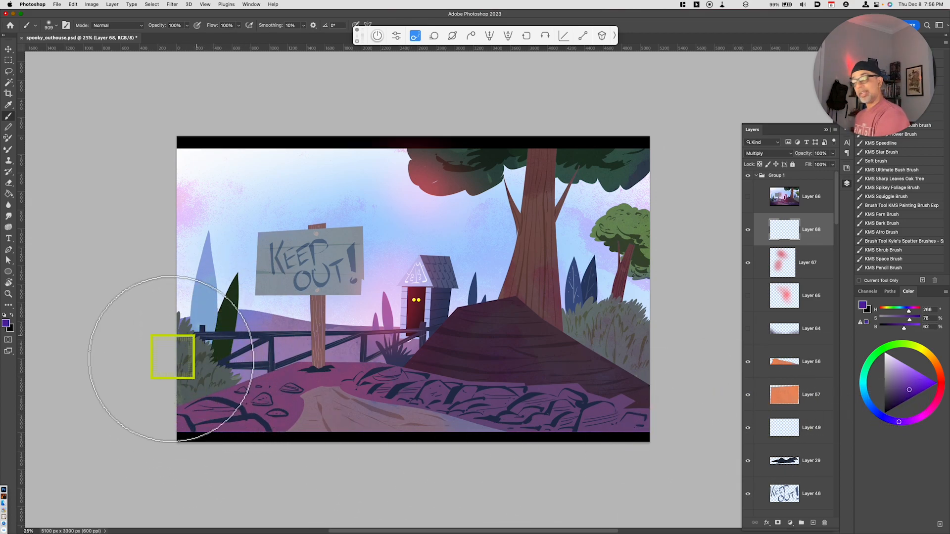
mouse_move(170, 379)
left_mouse_down()
mouse_move(190, 436)
mouse_move(267, 464)
left_mouse_up()
left_click_drag(167, 402, 344, 462)
mouse_move(163, 366)
left_mouse_down()
mouse_move(172, 380)
mouse_move(181, 371)
mouse_move(447, 460)
mouse_move(206, 437)
mouse_move(453, 429)
mouse_move(530, 445)
left_mouse_up()
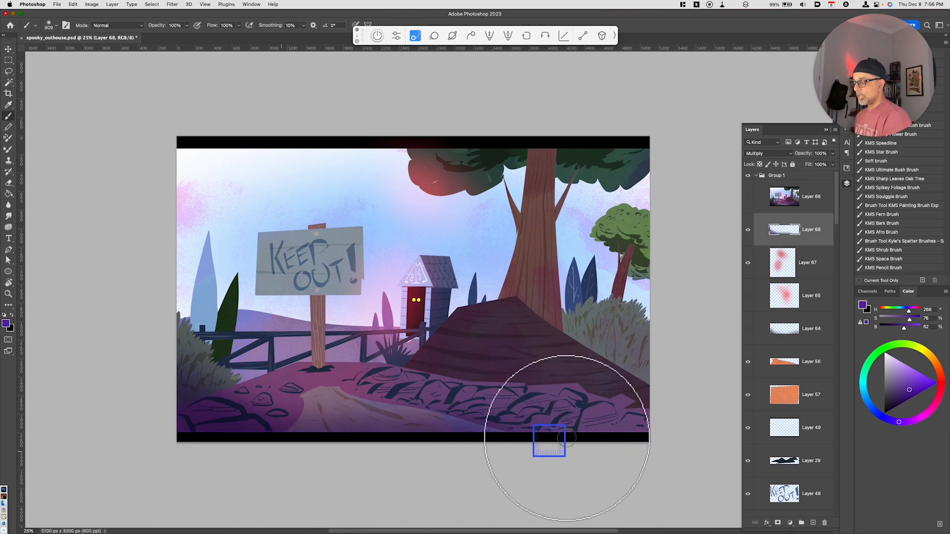
mouse_move(430, 467)
left_mouse_down()
mouse_move(587, 418)
mouse_move(648, 346)
left_mouse_up()
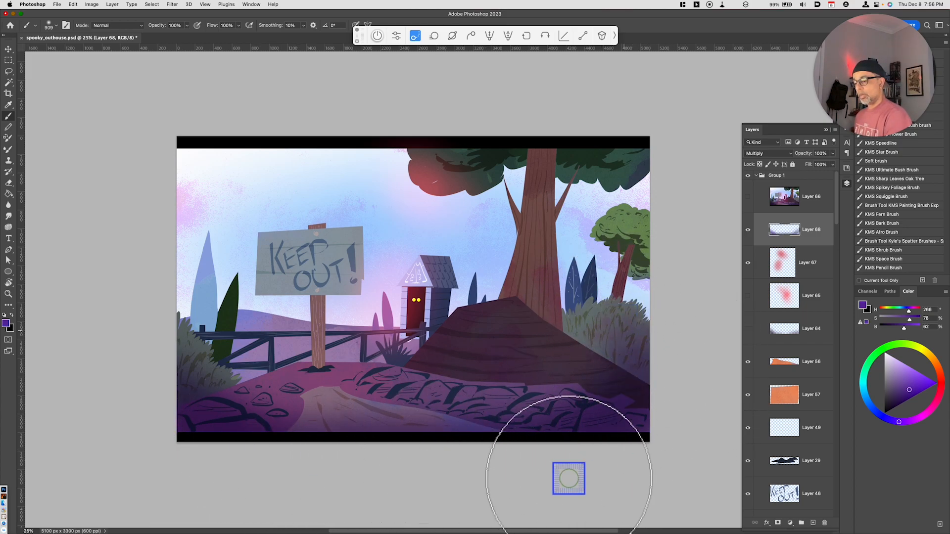
left_click(196, 430)
mouse_move(196, 429)
left_mouse_down()
mouse_move(181, 465)
mouse_move(210, 445)
mouse_move(171, 434)
left_mouse_up()
mouse_move(593, 391)
left_mouse_down()
mouse_move(473, 470)
mouse_move(661, 339)
left_mouse_up()
mouse_move(524, 470)
left_mouse_down()
mouse_move(453, 480)
mouse_move(513, 456)
mouse_move(283, 441)
mouse_move(210, 458)
left_mouse_up()
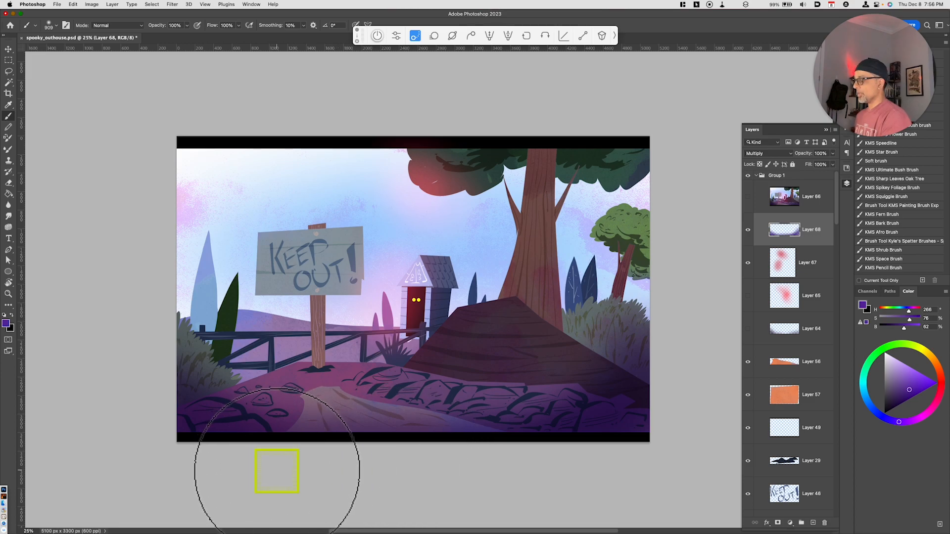
left_click(748, 230)
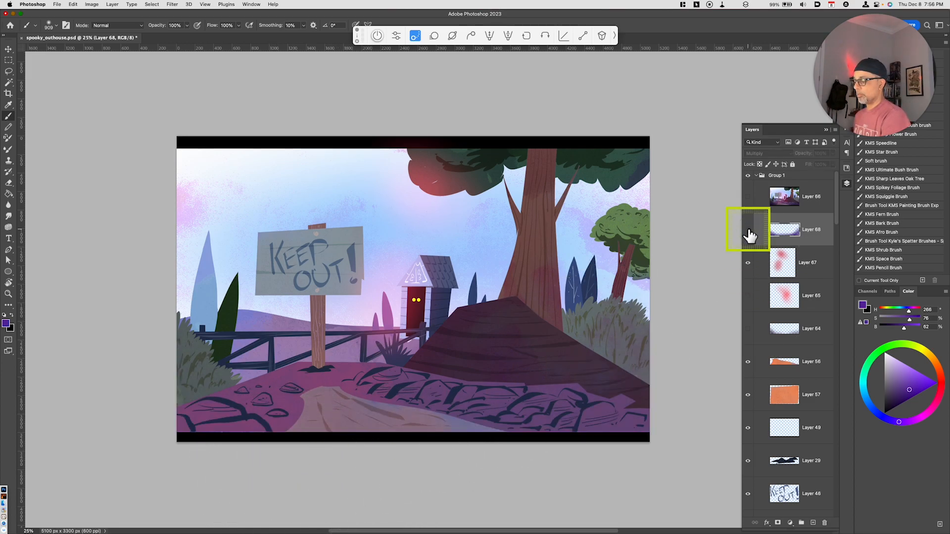
left_click(748, 230)
Step: Lighten the purple shading layer with Hue/Saturation, setting the lightness to about +31
left_click(814, 232)
key("super+u")
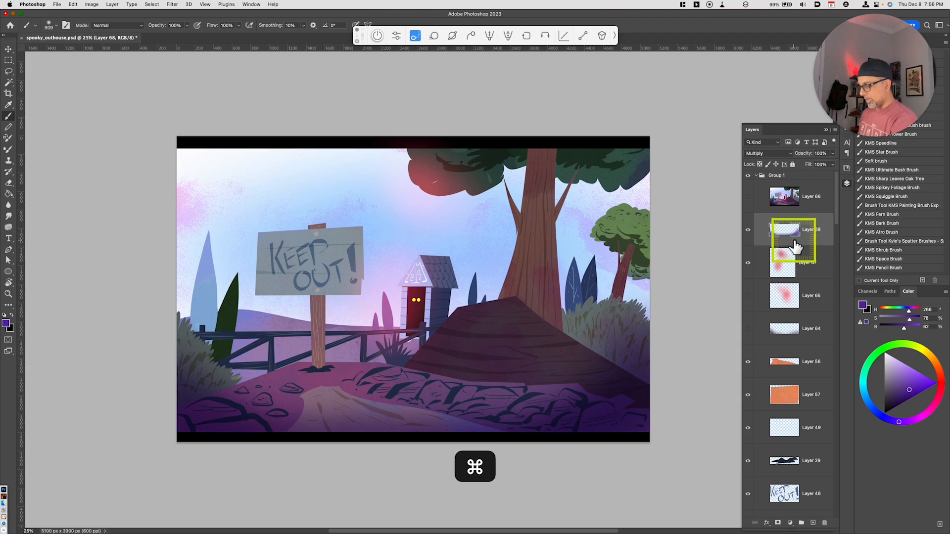
left_click_drag(669, 357, 683, 359)
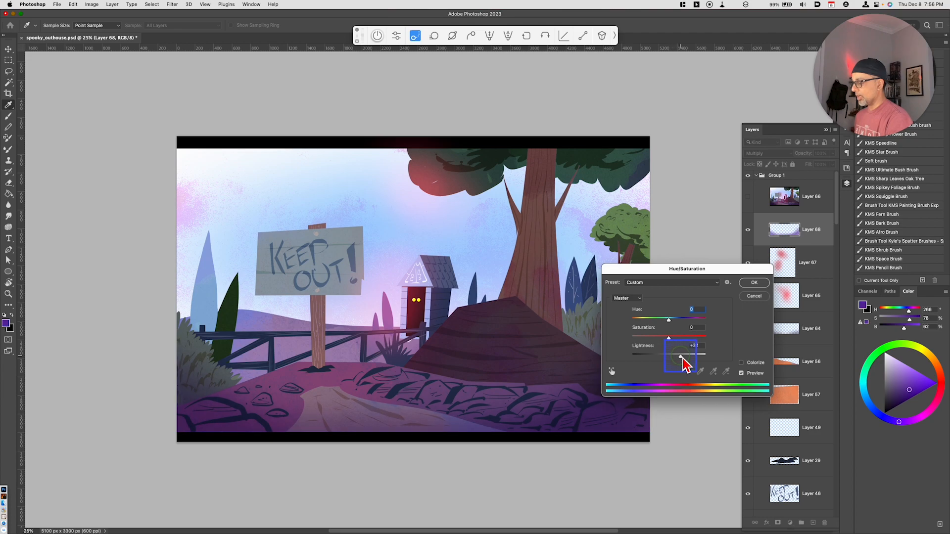
left_click(754, 285)
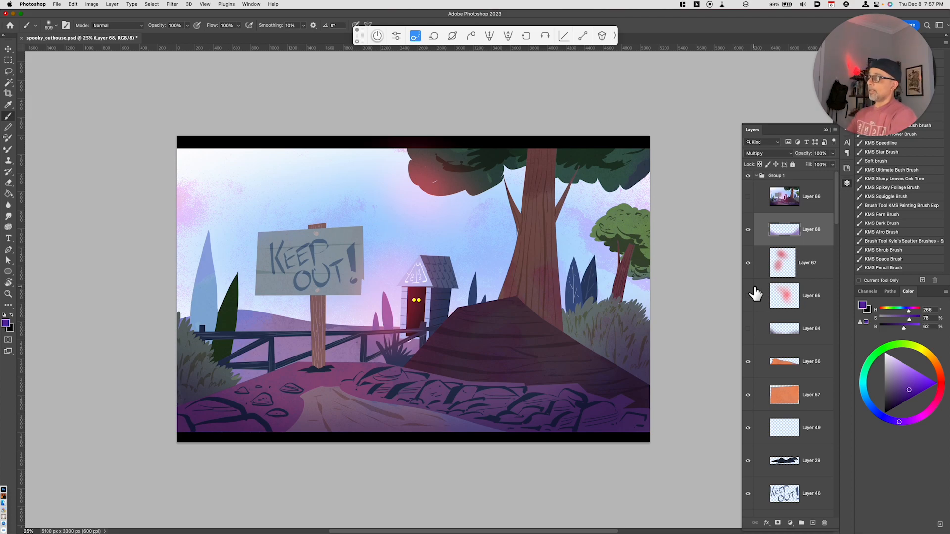
Step: Add a new layer above the purple shading and stamp a merged copy of all visible layers onto it
key("space")
left_click_drag(586, 377, 566, 392)
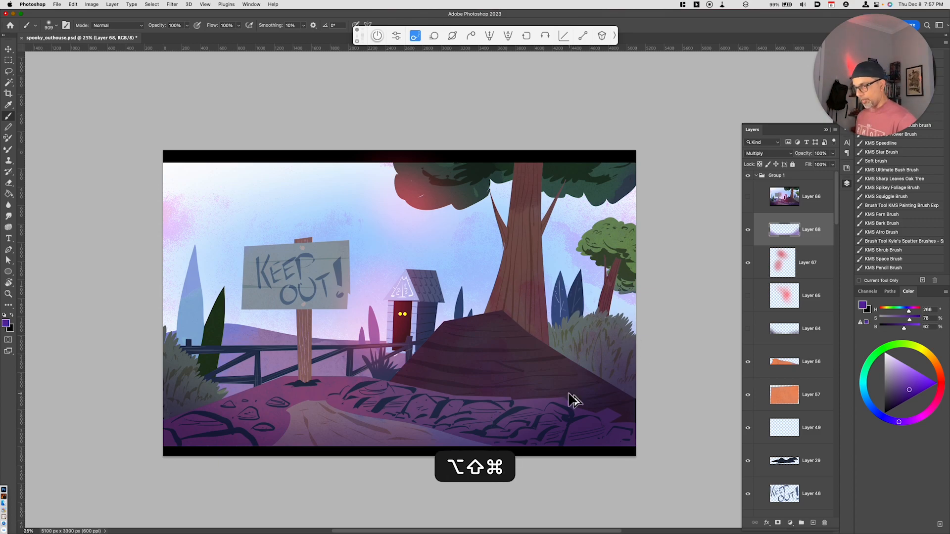
key("alt+shift+super+n")
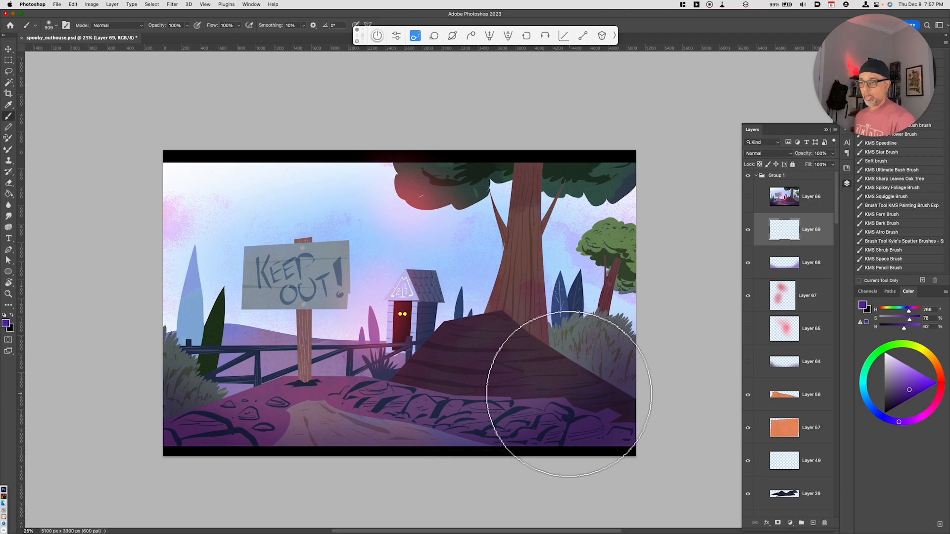
left_click(784, 230)
left_click_drag(542, 382, 457, 386)
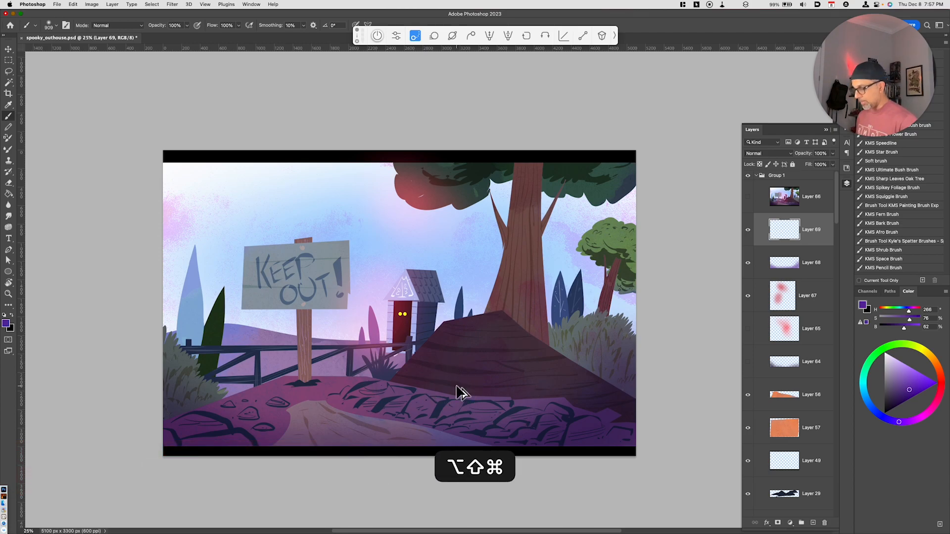
key("alt+shift+super+e")
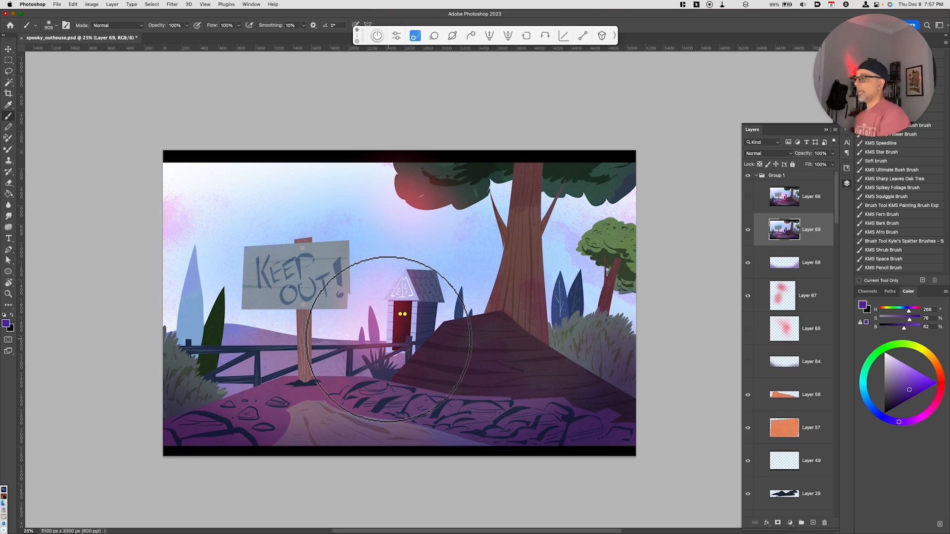
Step: Start an Iris Blur from the Blur Gallery on the merged layer, with its focus on the outhouse door
left_click(172, 4)
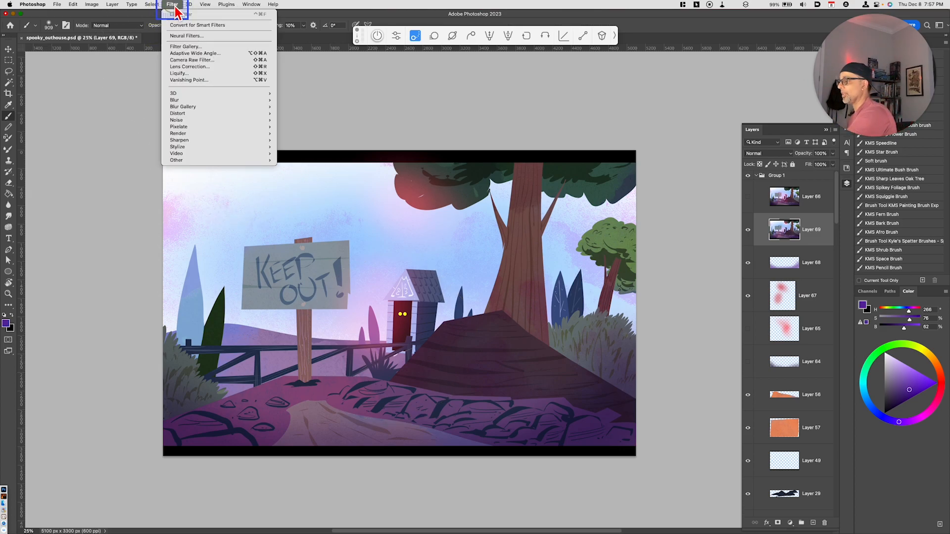
mouse_move(216, 106)
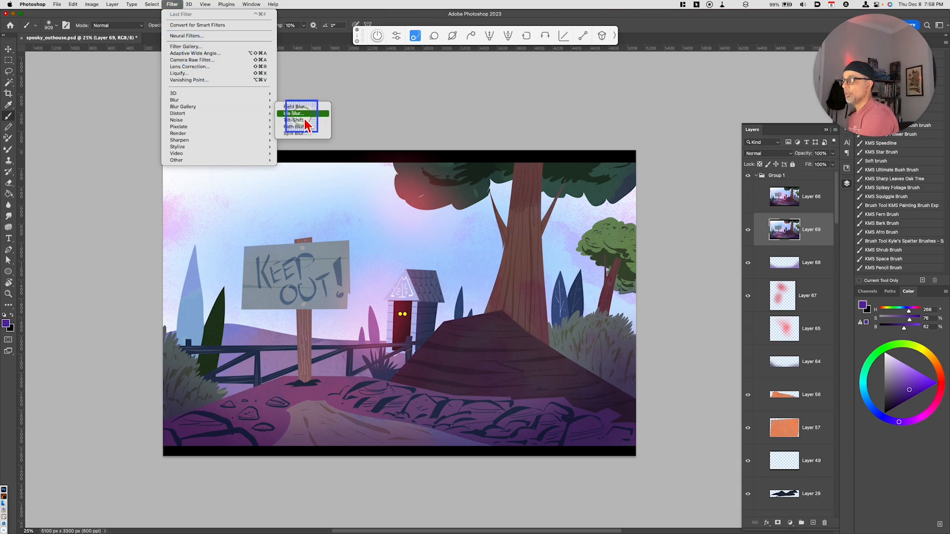
left_click(303, 114)
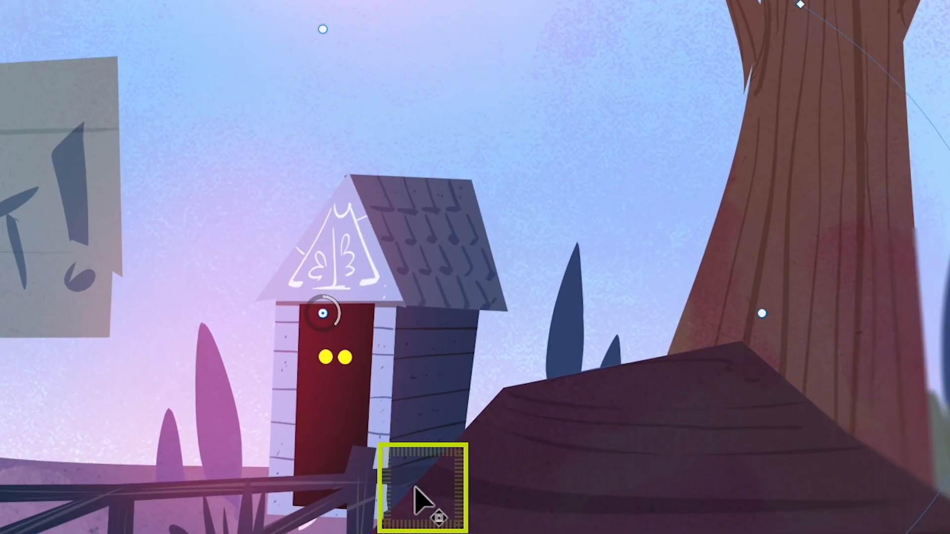
left_click_drag(290, 441, 258, 533)
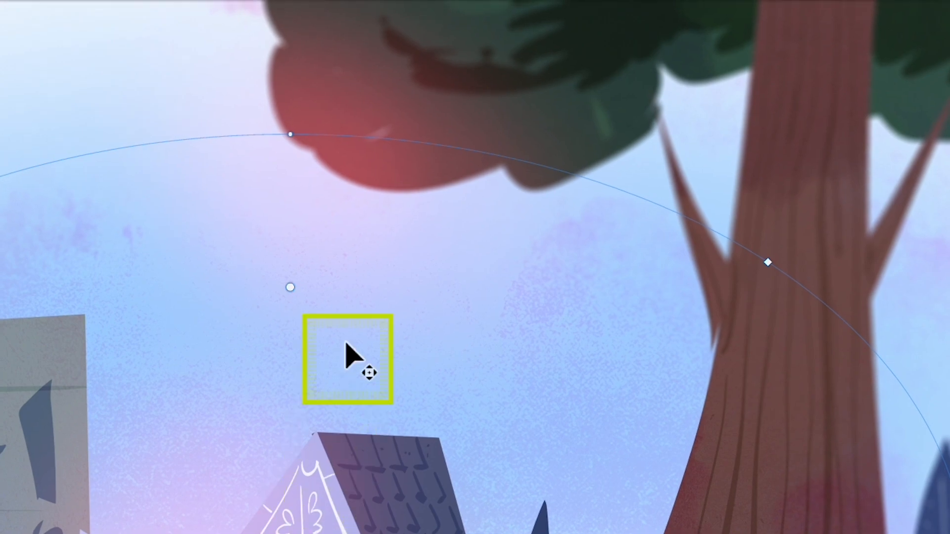
left_click(290, 287)
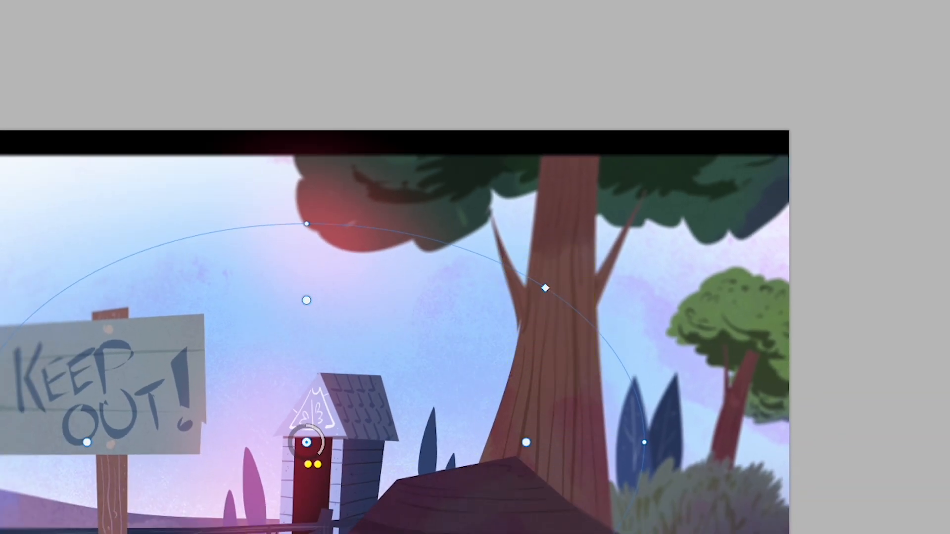
Step: Reshape the iris boundary into a wide, nearly level rounded rectangle reaching the blue trees beside the trunk, and adjust the blur amount
left_click_drag(643, 442, 602, 504)
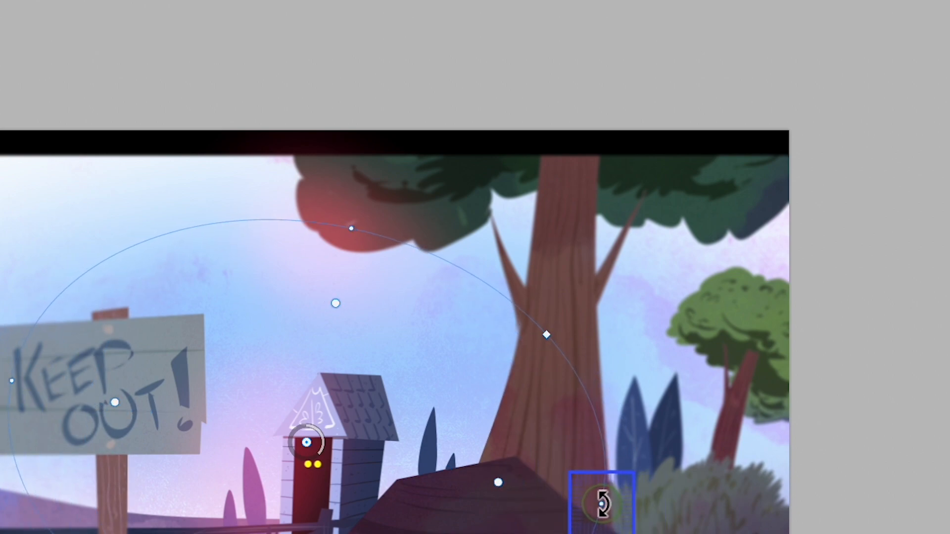
left_click_drag(547, 336, 589, 325)
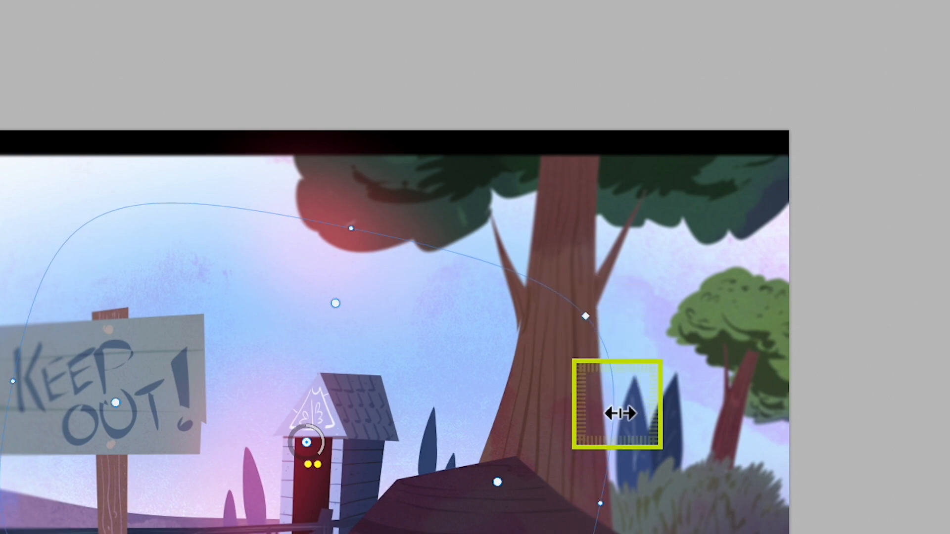
left_click_drag(600, 503, 659, 447)
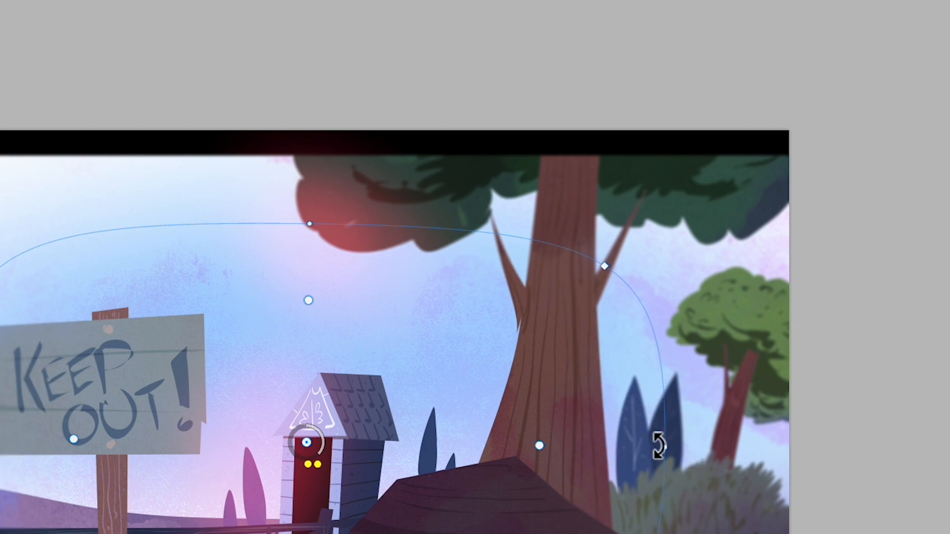
left_click(321, 453)
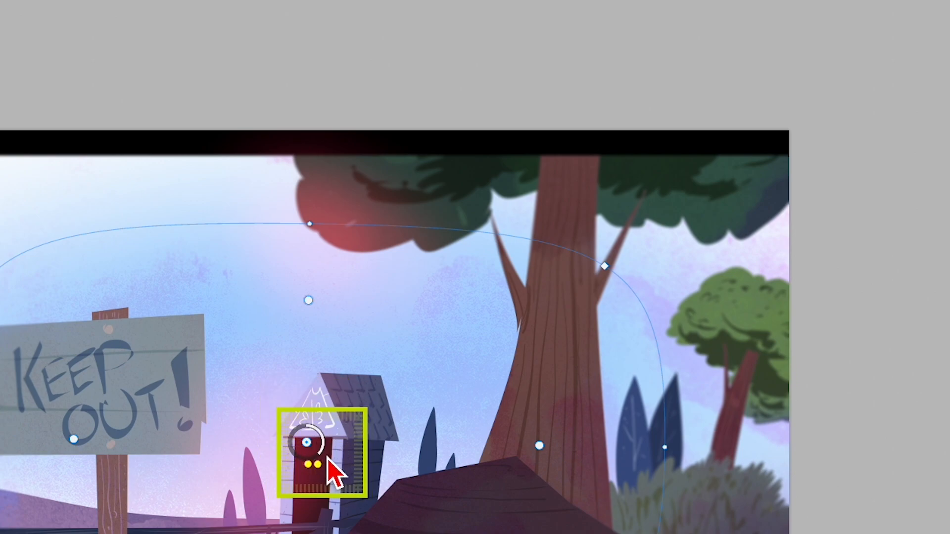
mouse_move(324, 453)
left_mouse_down()
mouse_move(305, 468)
mouse_move(297, 460)
mouse_move(299, 474)
mouse_move(305, 454)
mouse_move(319, 470)
left_mouse_up()
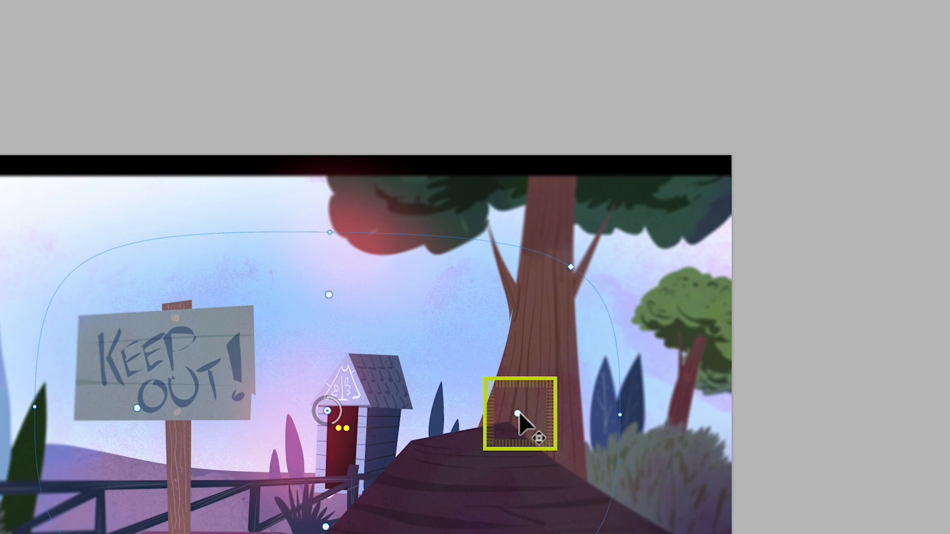
Step: Pull the iris feather points in closer around the outhouse so the blur starts nearer to it, and apply the Iris Blur
left_click_drag(518, 413, 434, 455)
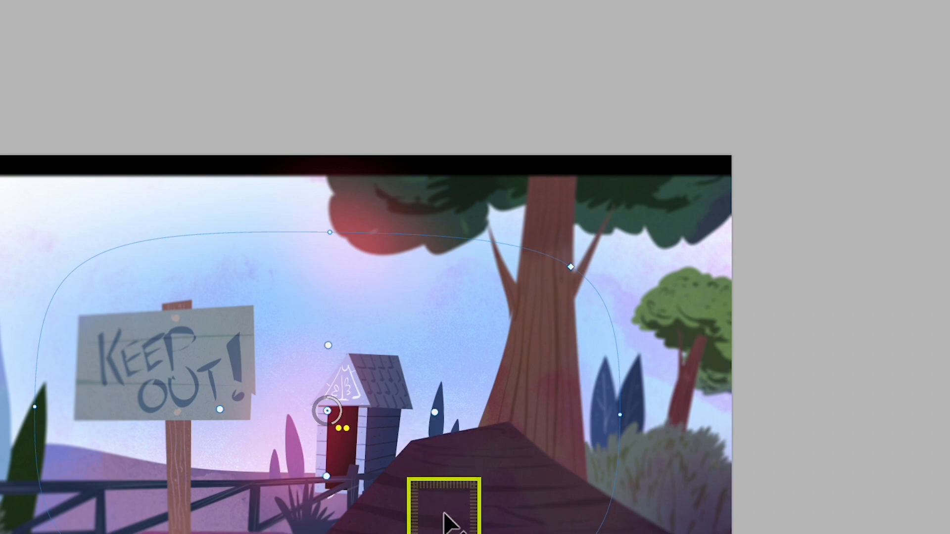
left_click_drag(438, 414, 456, 428)
left_click_drag(562, 435, 574, 433)
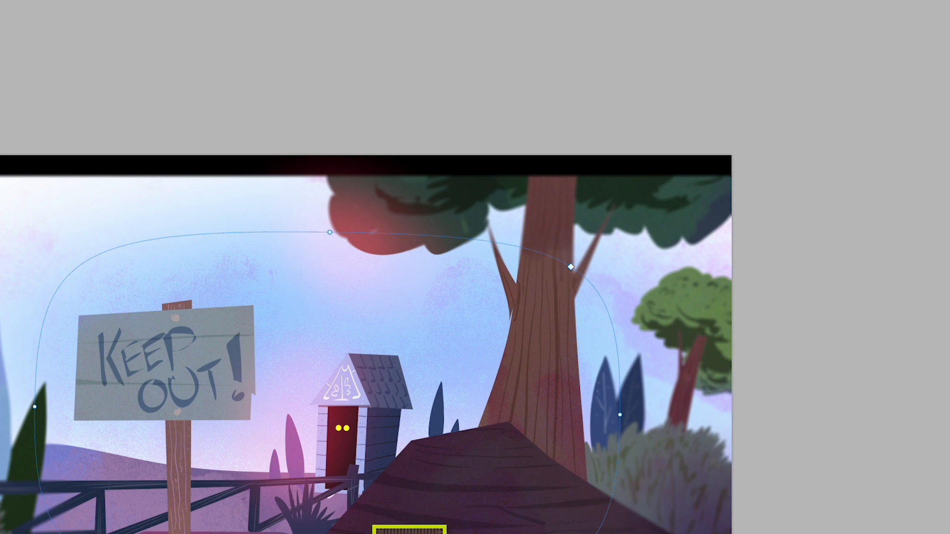
left_click_drag(577, 424, 548, 440)
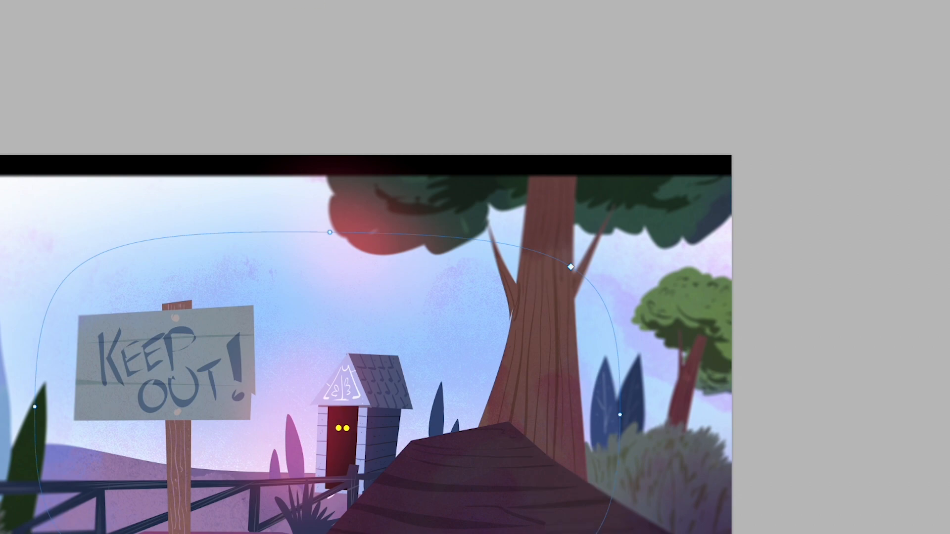
key("Return")
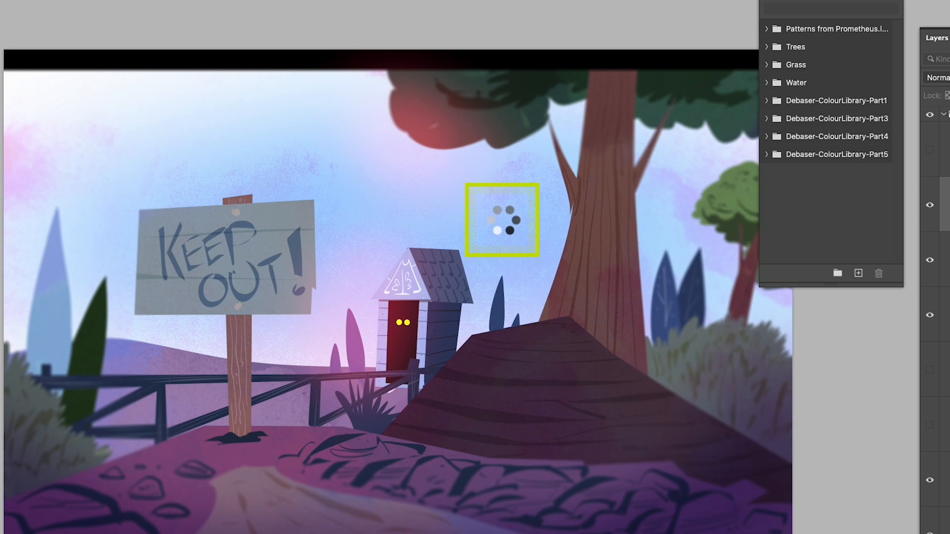